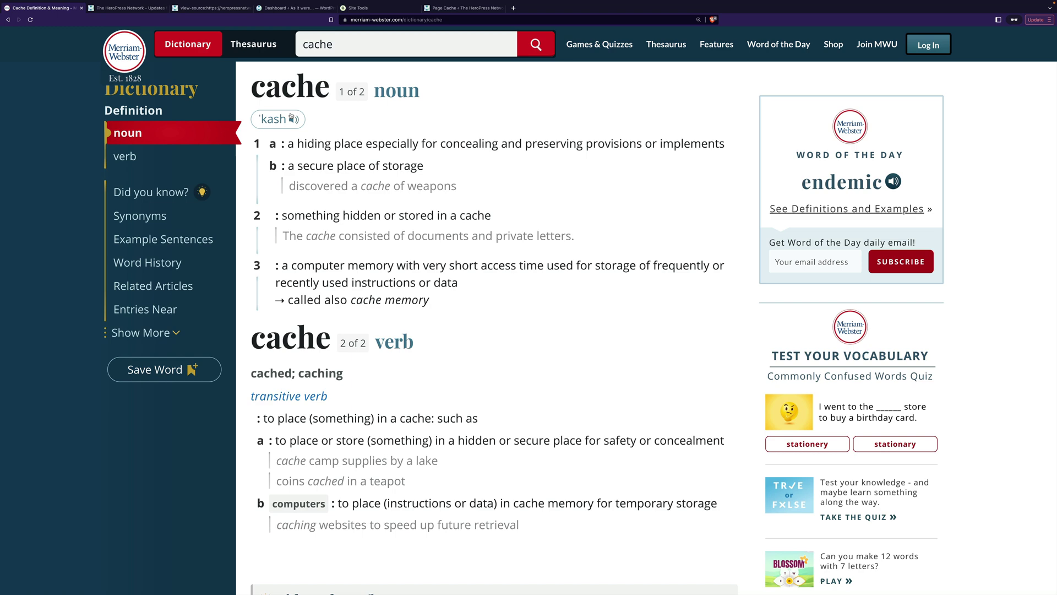
click(131, 8)
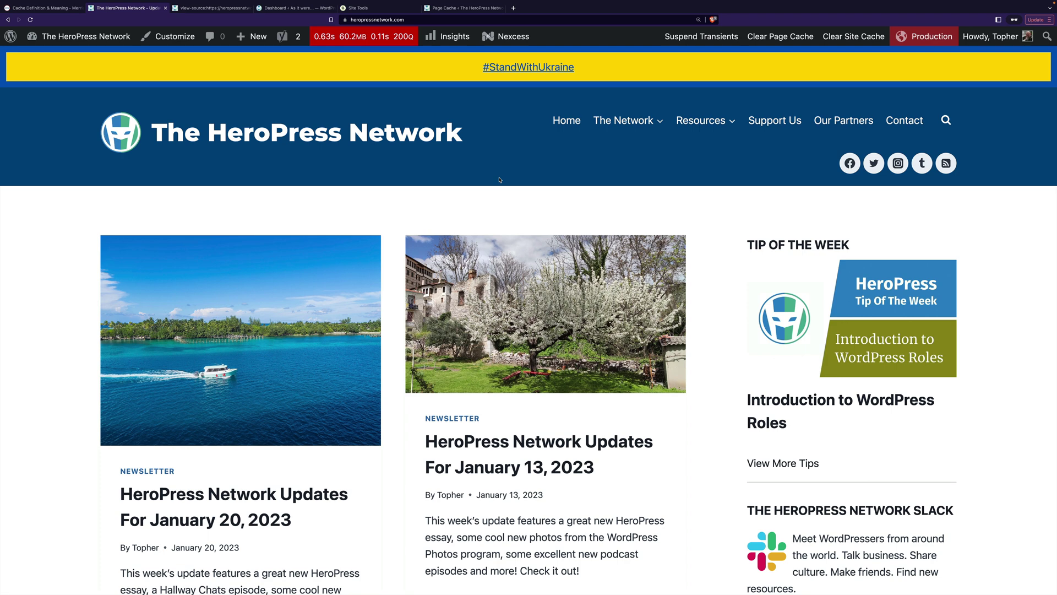
Open the HeroPress home page's HTML source in Brave and scroll through the markup
click(193, 8)
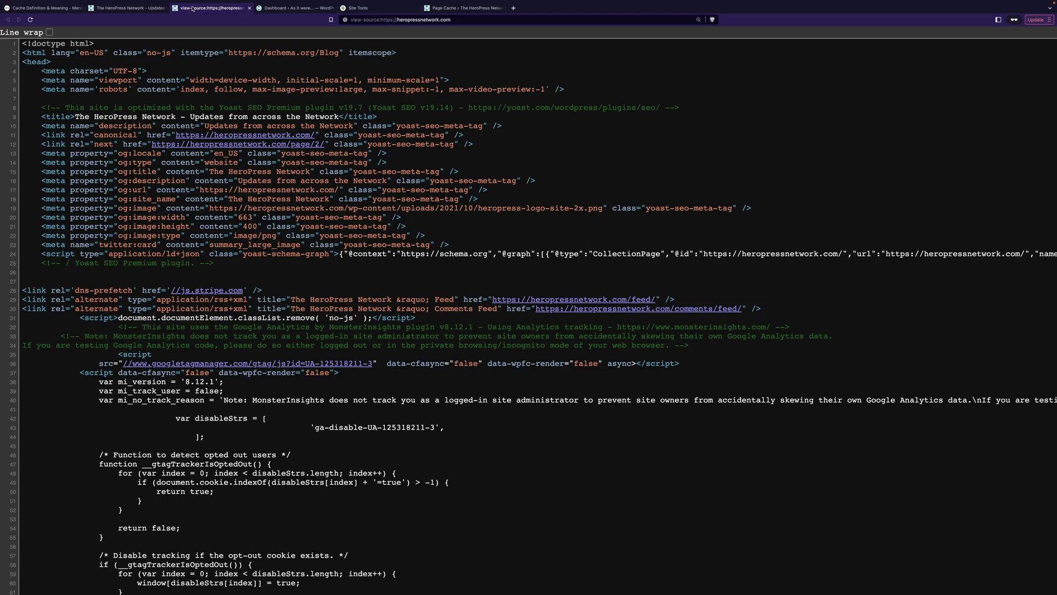
scroll(666, 385, down, 20)
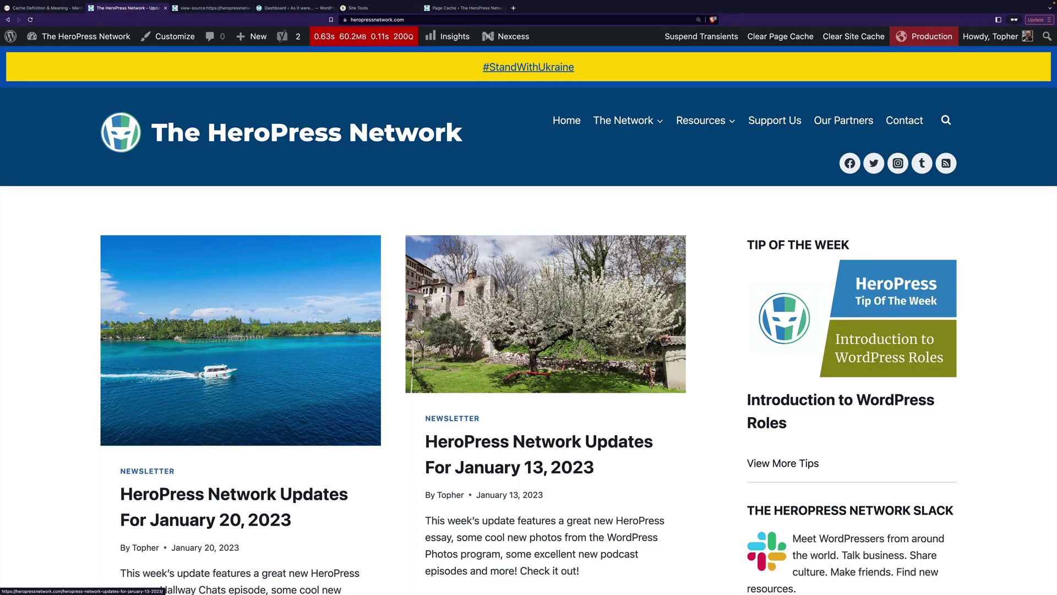
scroll(421, 330, down, 6)
scroll(422, 331, down, 7)
scroll(422, 330, up, 13)
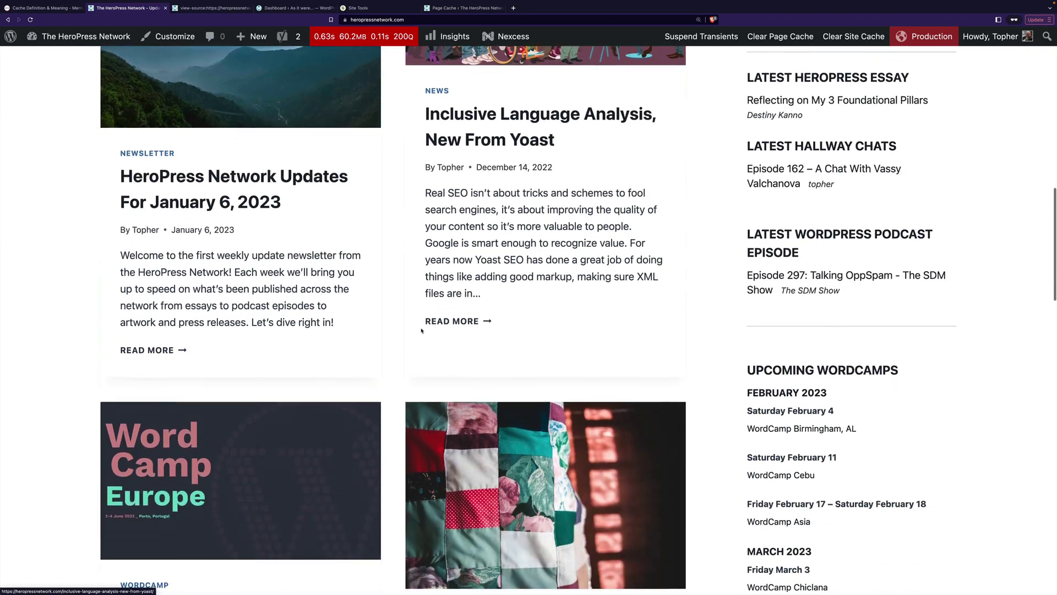
scroll(421, 330, up, 2)
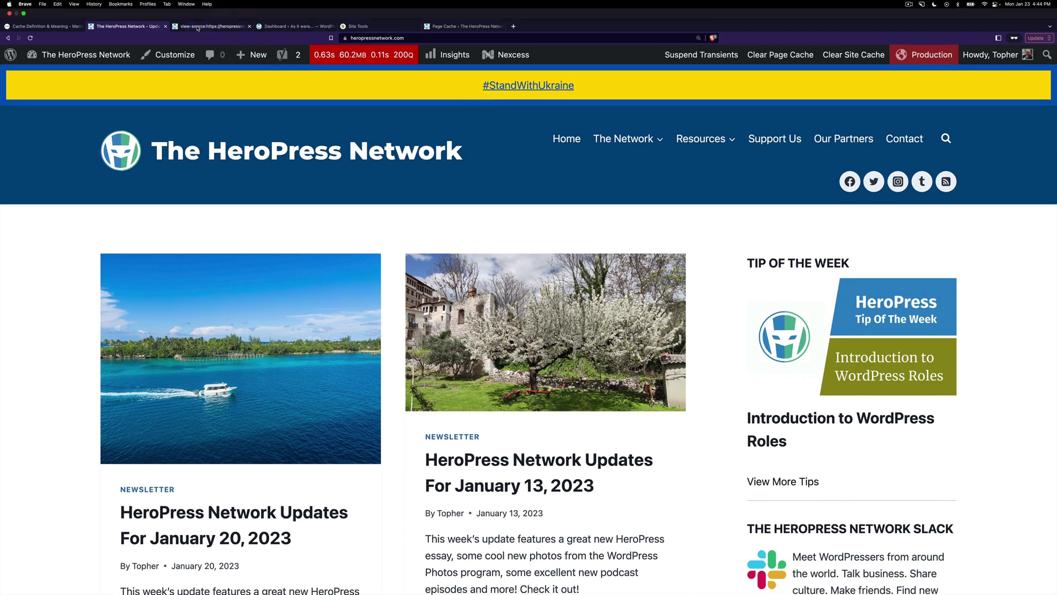
Back in the source view, scroll up to the MonsterInsights analytics script and stylesheets
click(197, 27)
scroll(408, 307, up, 15)
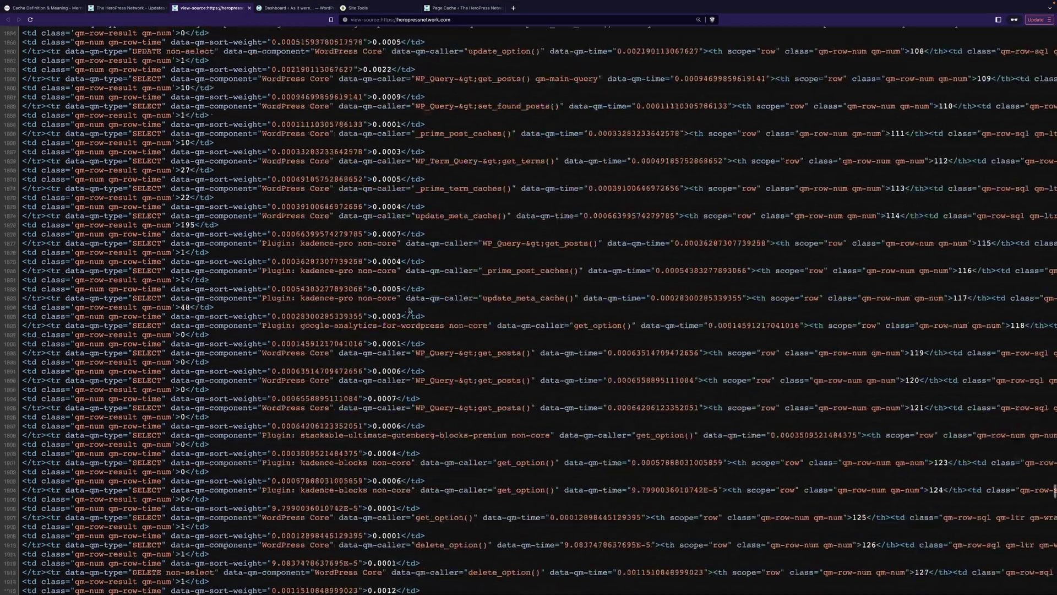
scroll(408, 306, up, 20)
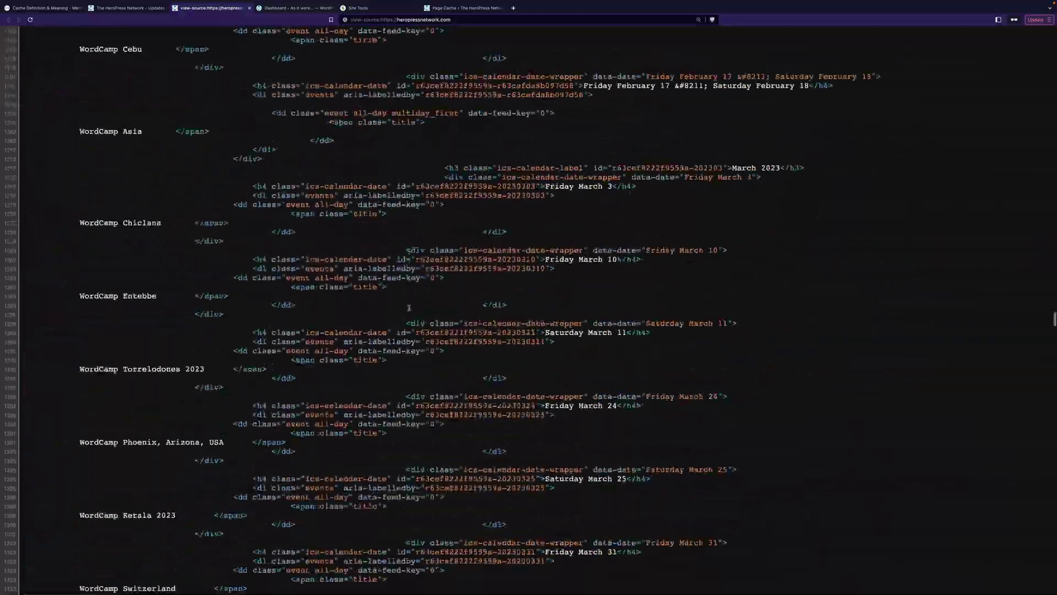
scroll(409, 310, up, 20)
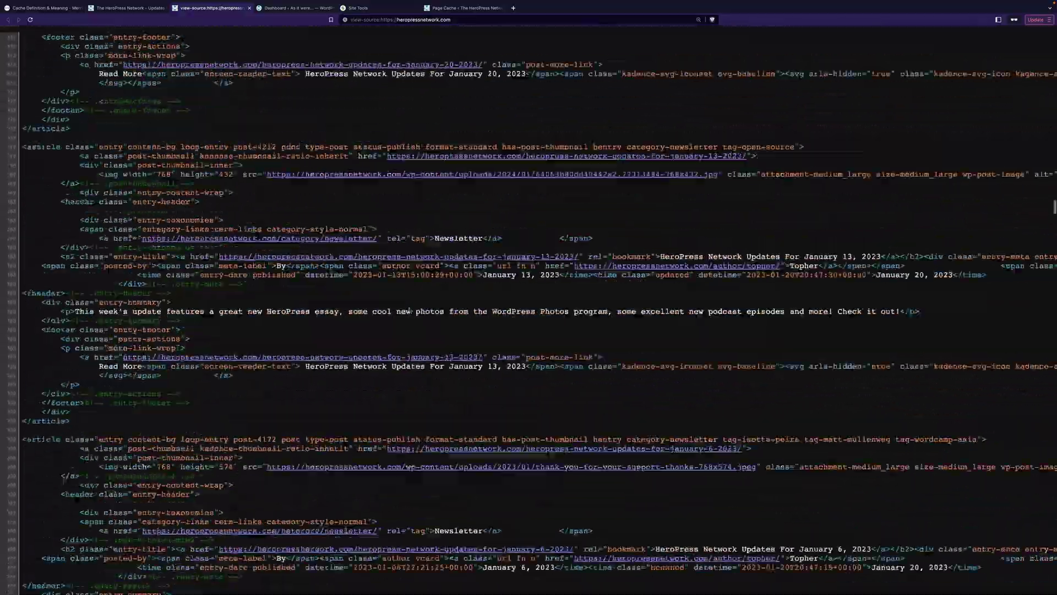
scroll(409, 310, up, 20)
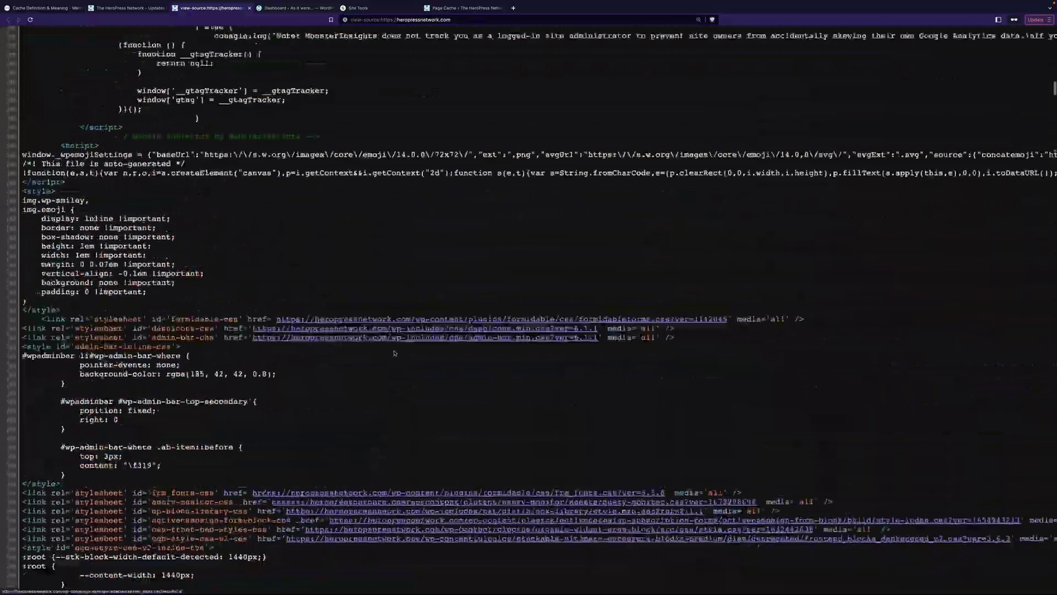
Return to The HeroPress Network - Updates tab showing the January 2023 newsletter posts
click(127, 9)
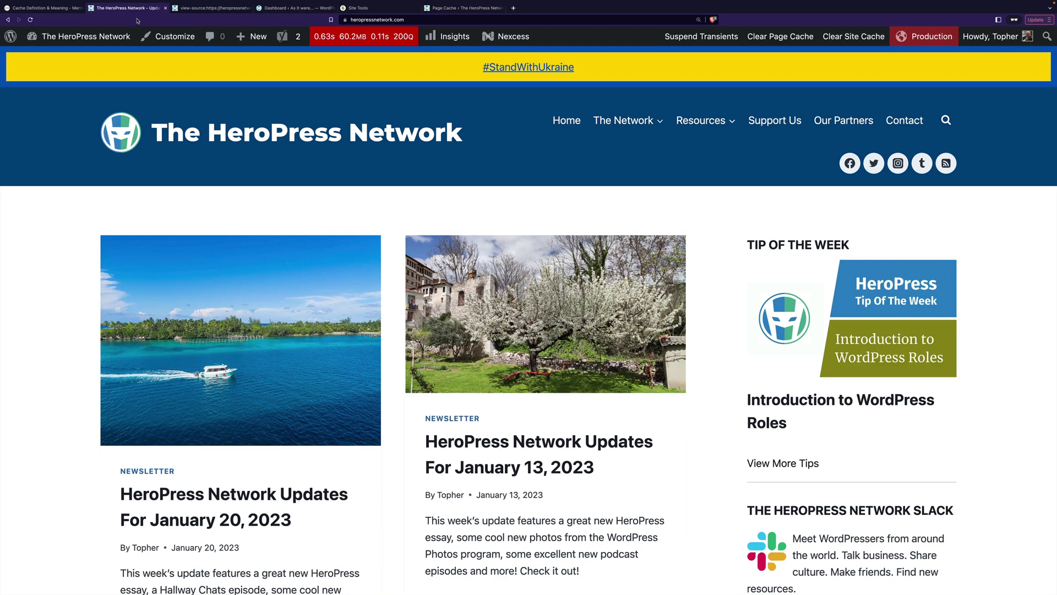
From the other site's admin dashboard, open Settings > WP Rocket
click(279, 9)
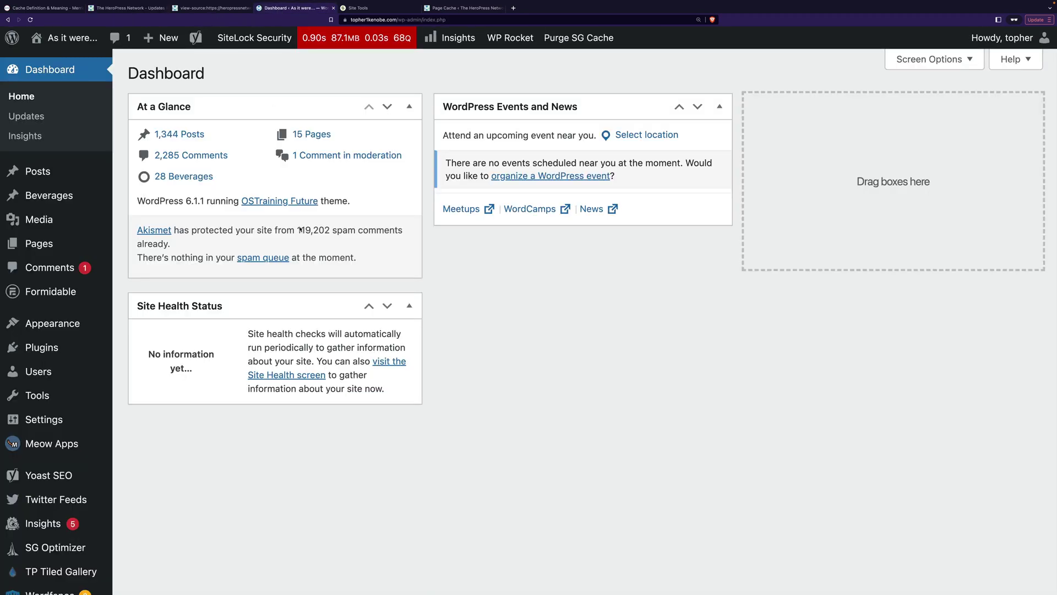
scroll(237, 394, down, 3)
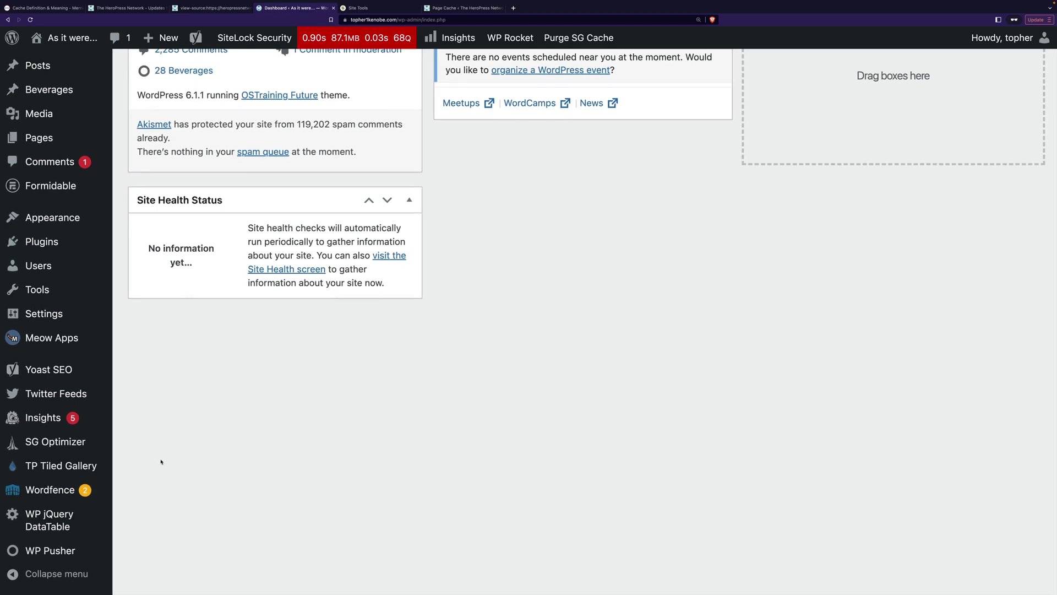
mouse_move(66, 312)
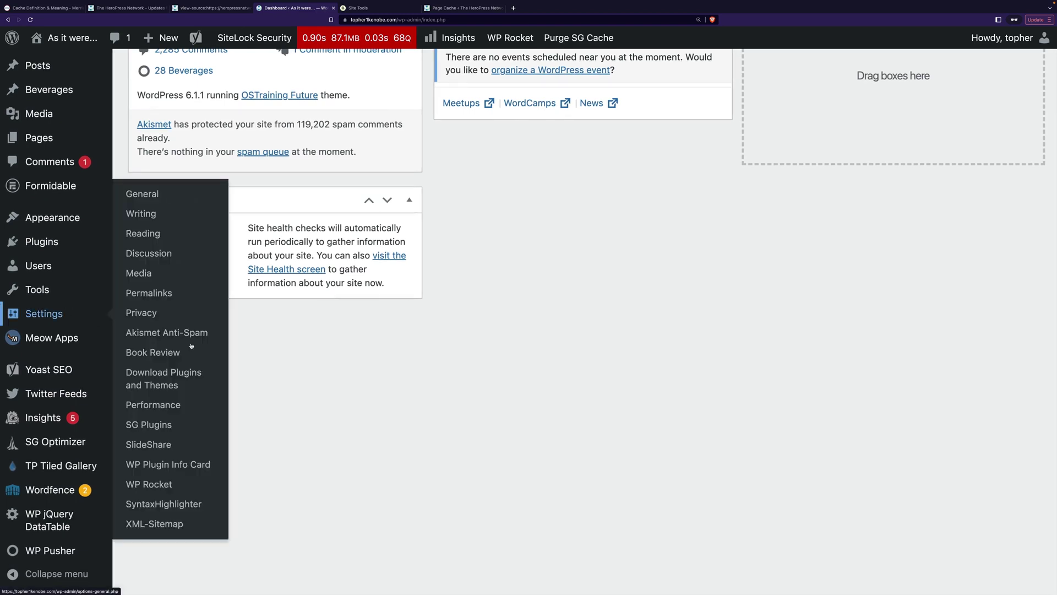
click(159, 484)
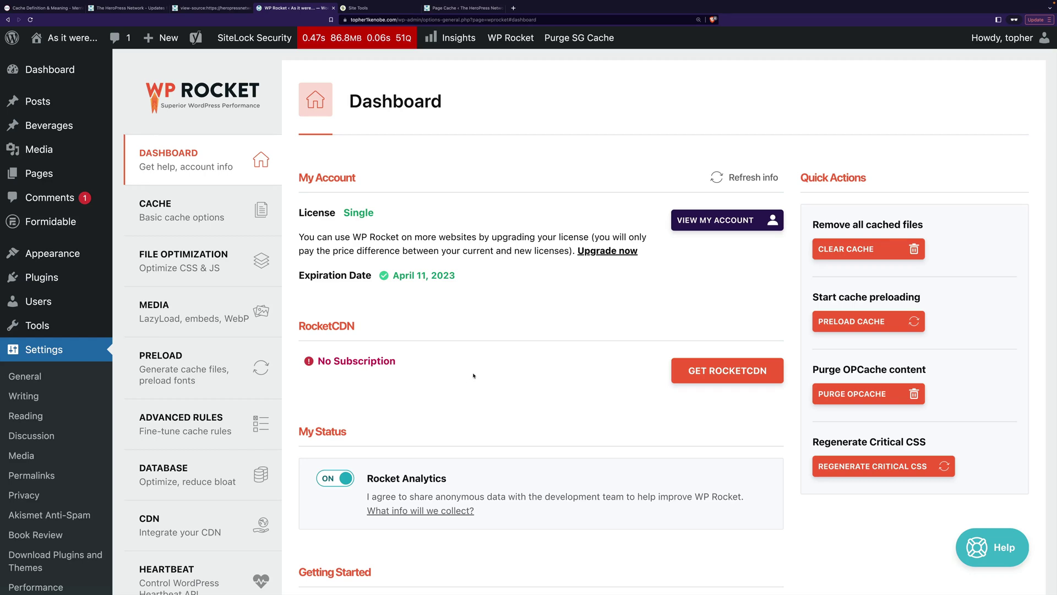
Review WP Rocket's Cache, File Optimization and Media settings, then move to SiteGround Site Tools
click(208, 226)
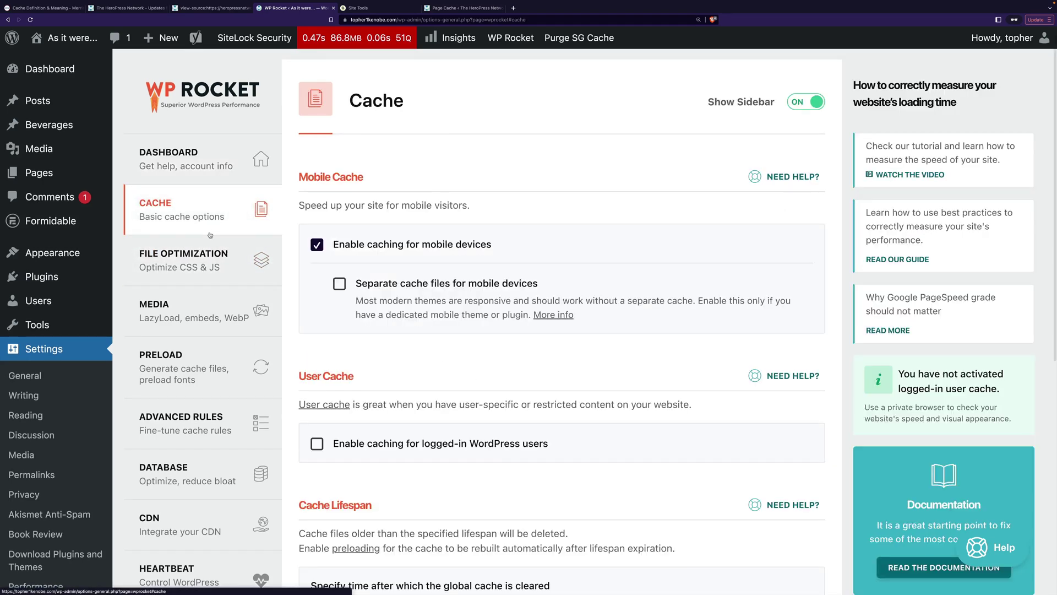
click(197, 263)
click(182, 305)
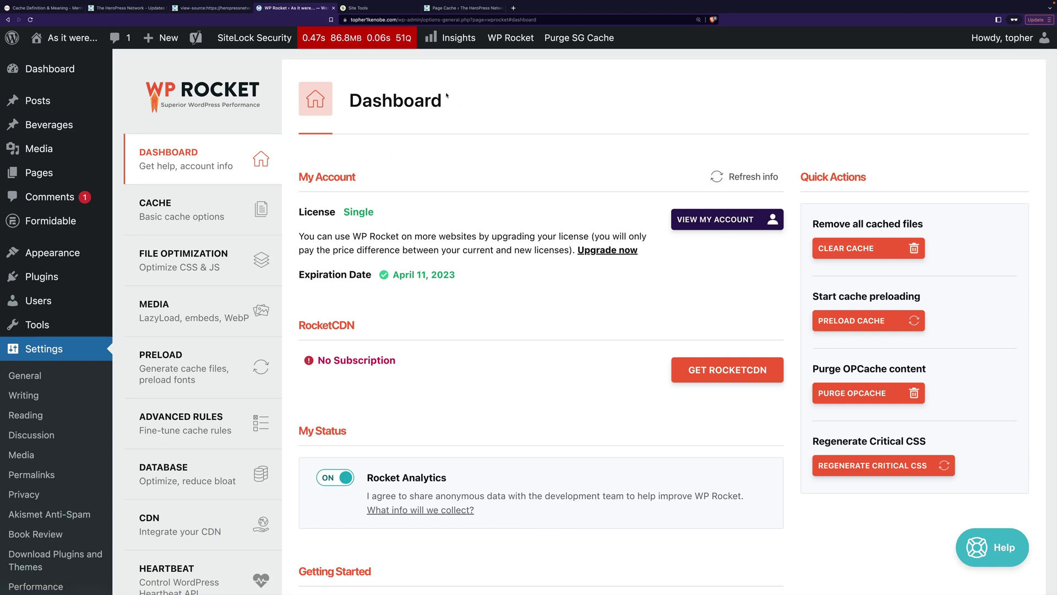
click(371, 11)
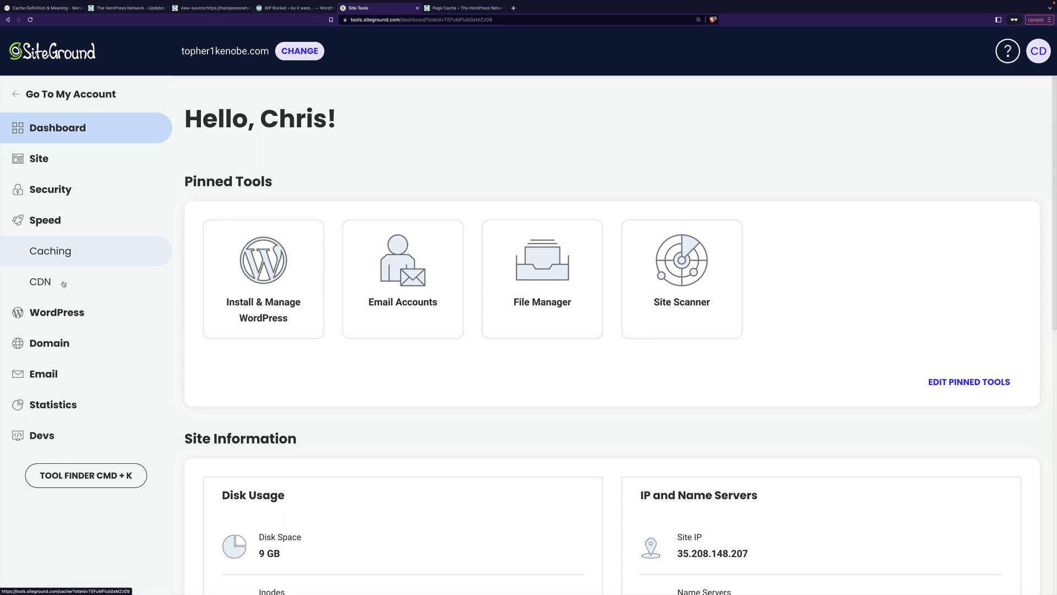
Review SuperCacher's NGINX, Dynamic Cache and Memcached levels under Speed > Caching, then return to WP Rocket
click(50, 260)
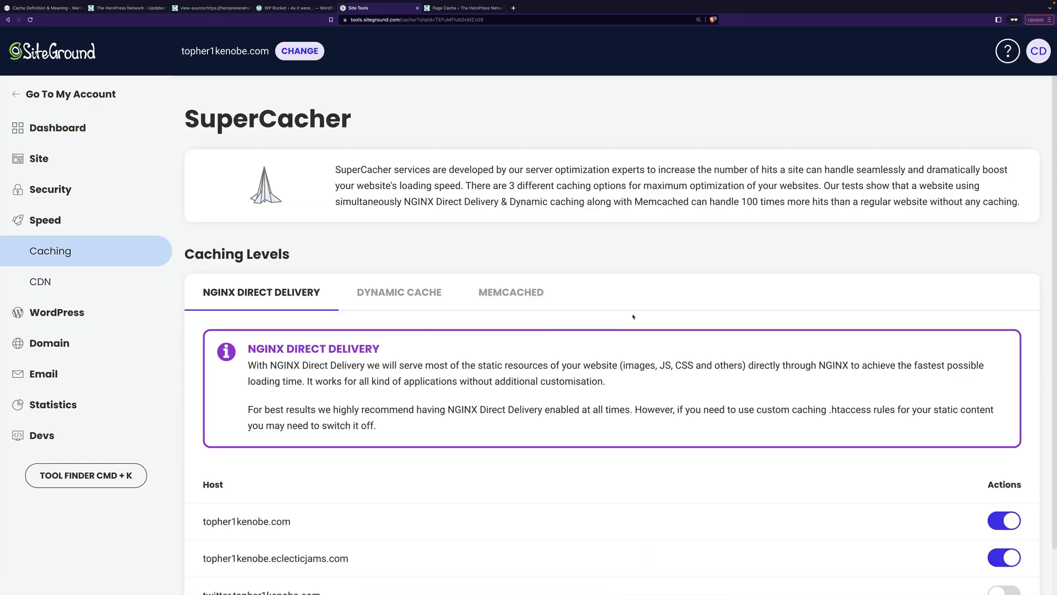
scroll(633, 317, down, 2)
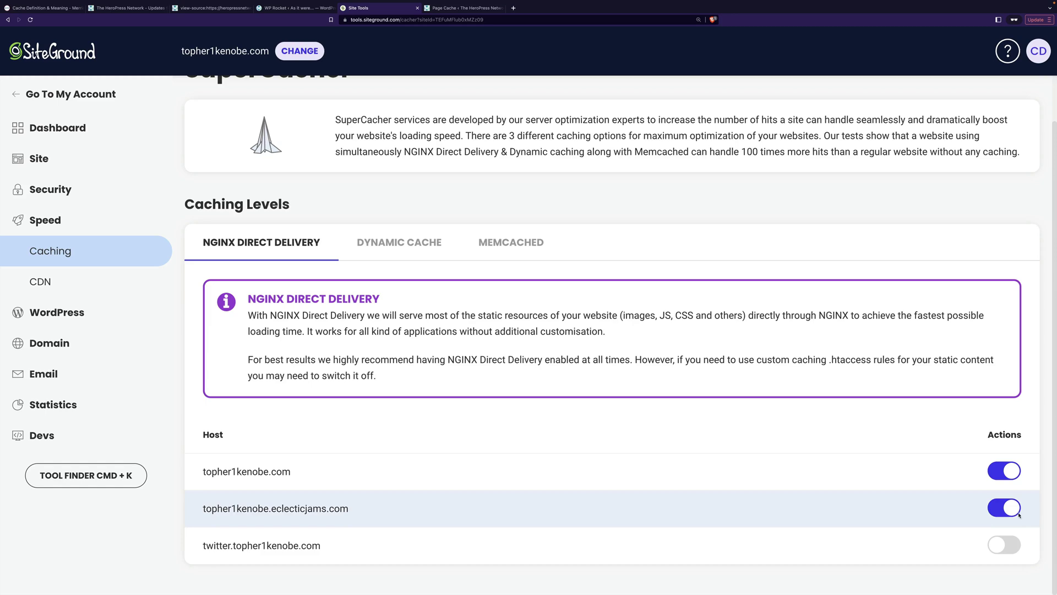
click(399, 242)
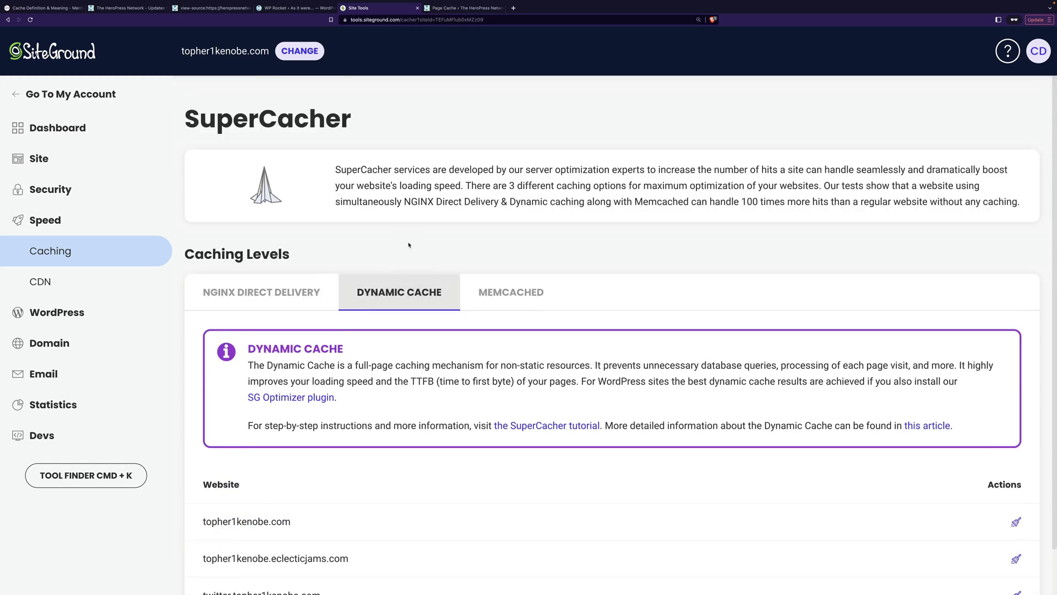
scroll(652, 464, down, 1)
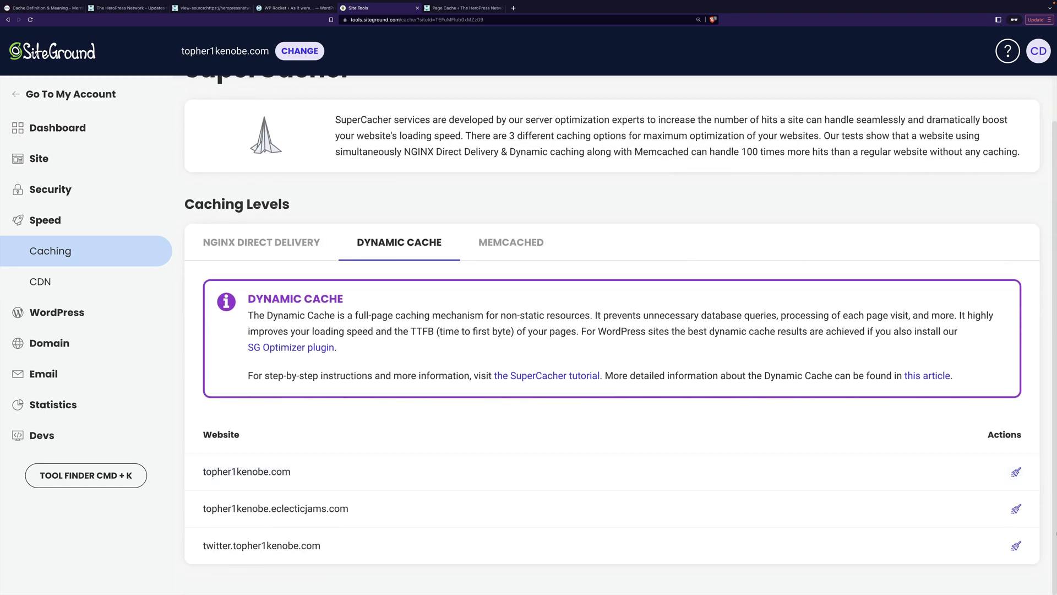
click(530, 251)
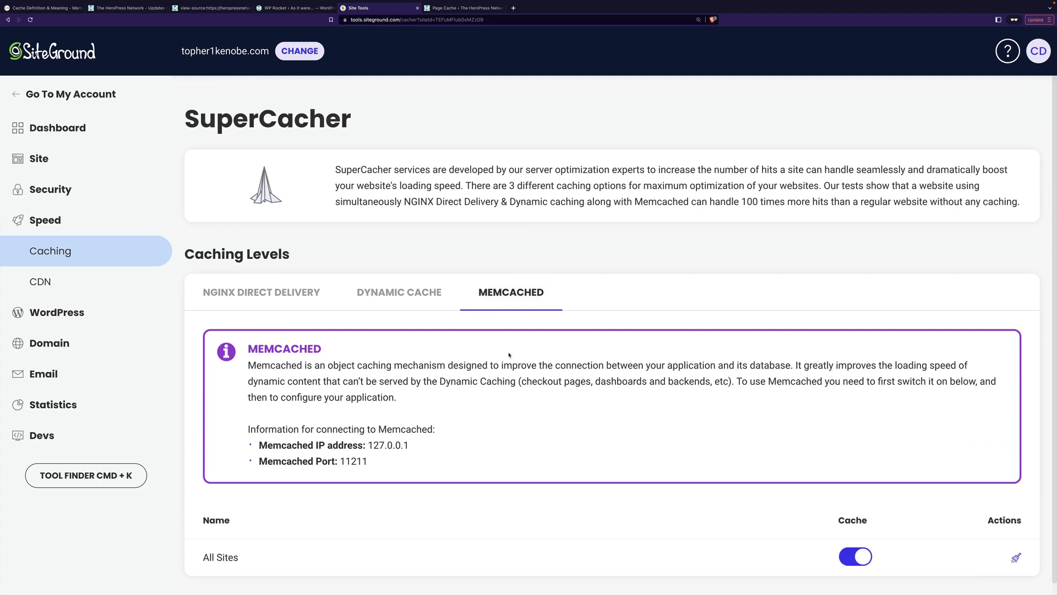
scroll(509, 355, down, 1)
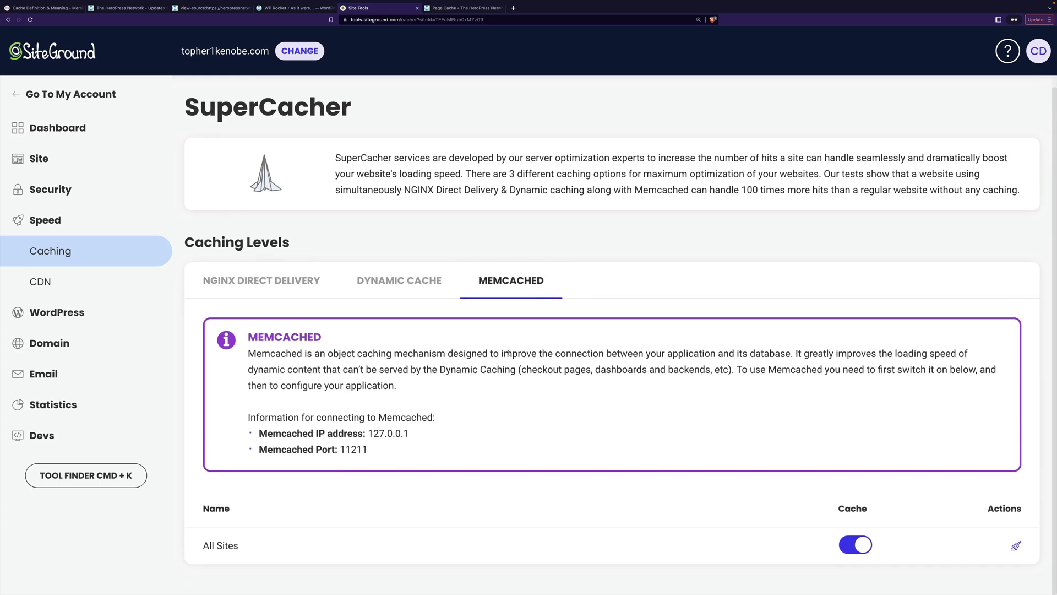
scroll(507, 353, up, 1)
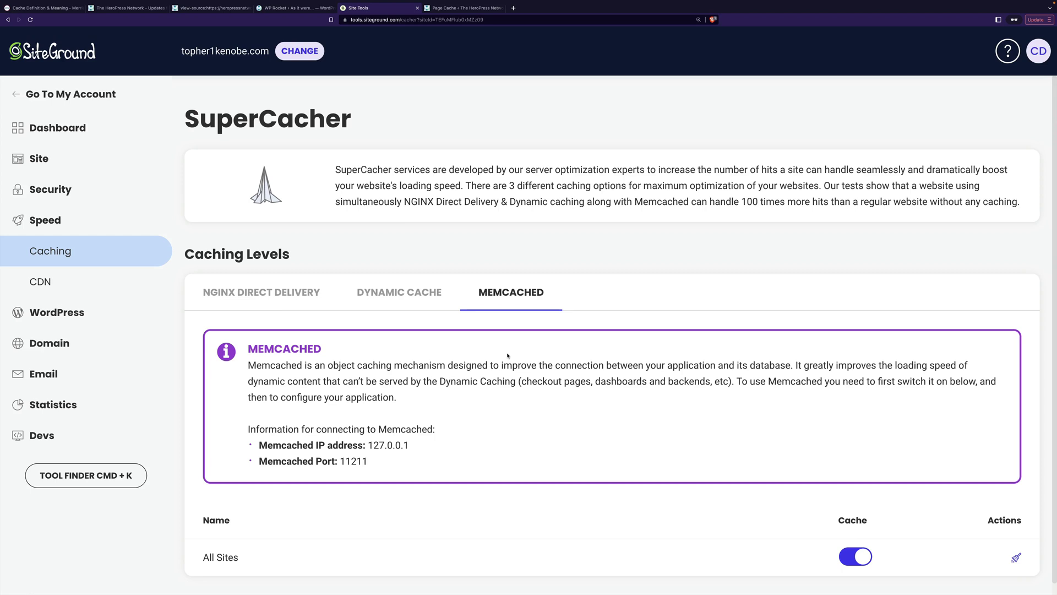
click(298, 8)
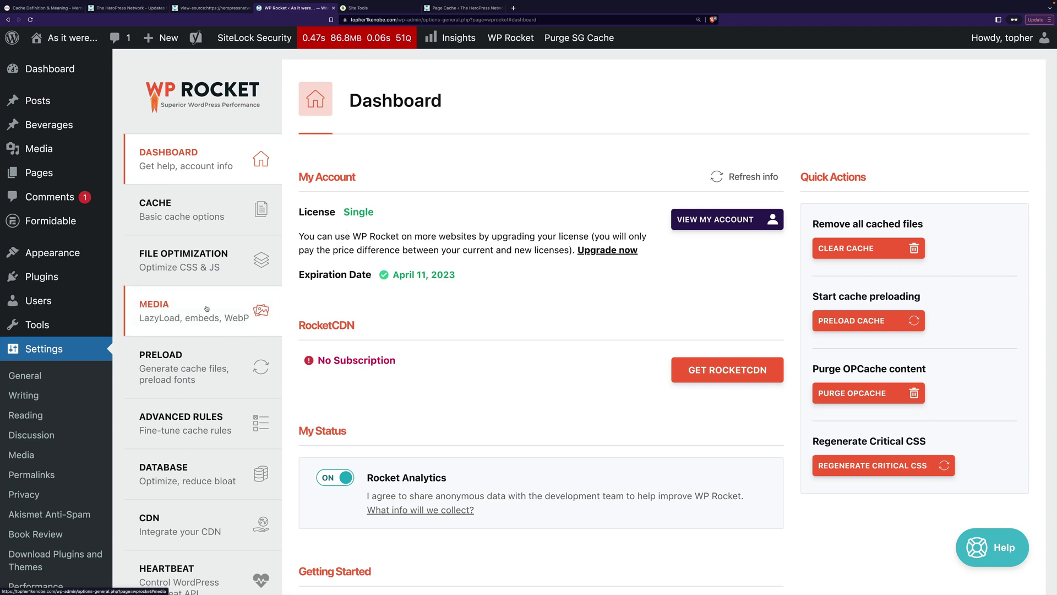
Pass through the SuperCacher page to the Nexcess Page Cache settings for The HeroPress Network
click(373, 9)
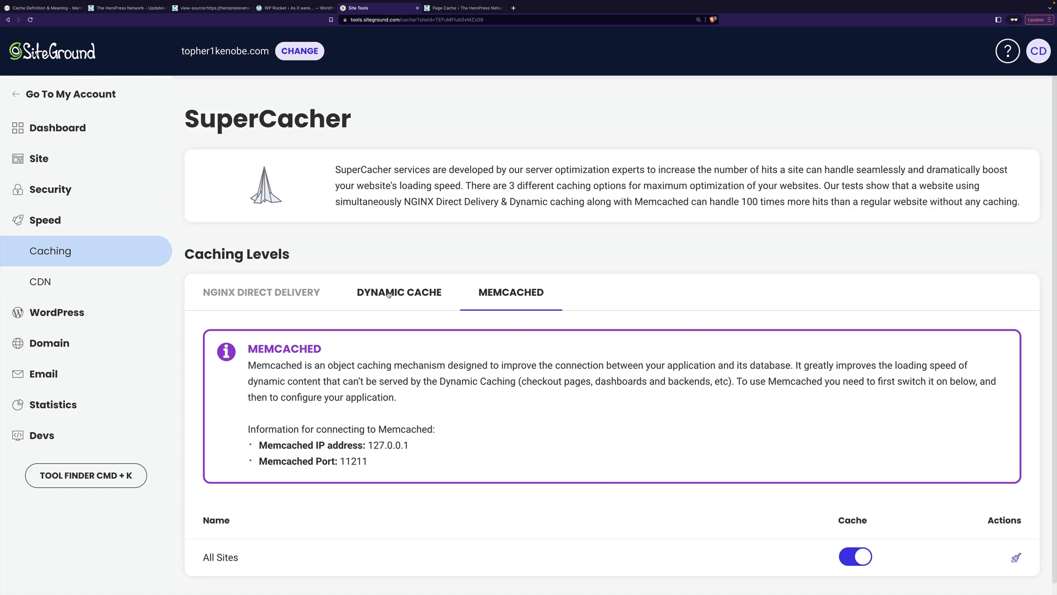
click(458, 9)
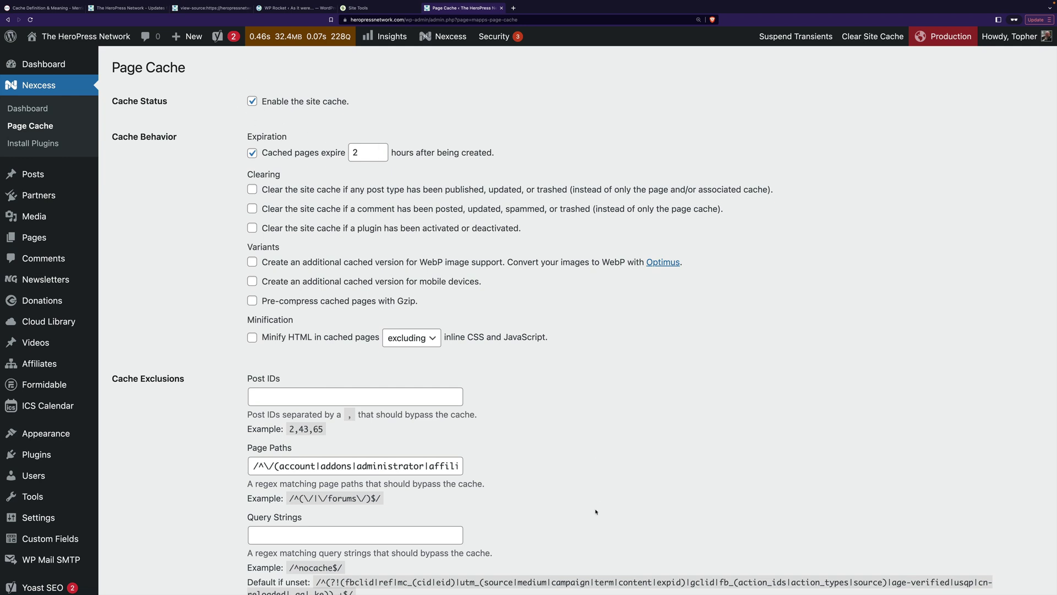
Scroll through the Page Cache settings to the Page Paths exclusion and minification options and back
scroll(595, 511, down, 5)
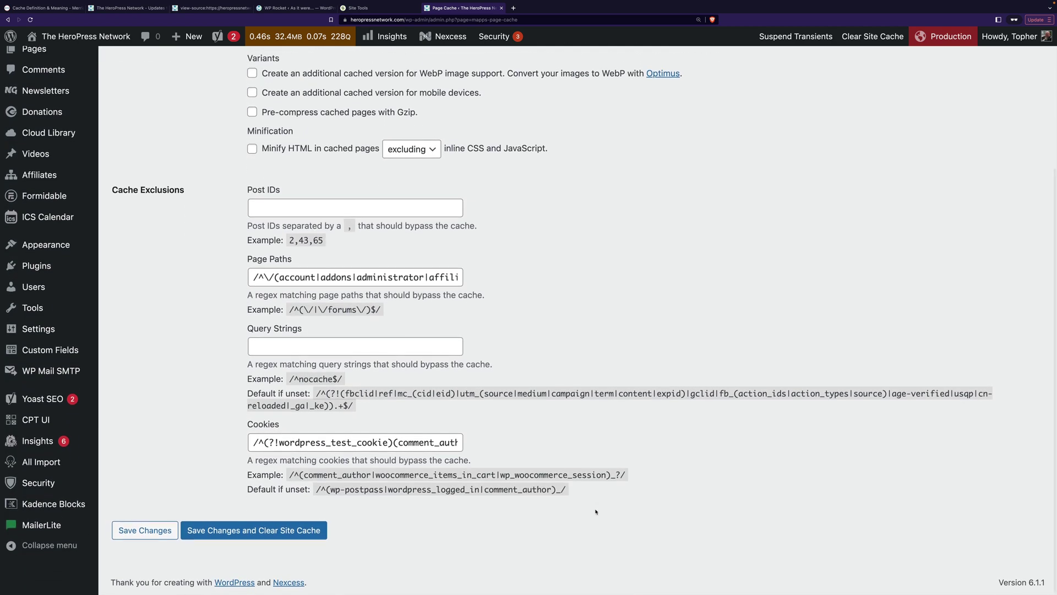
scroll(595, 512, up, 5)
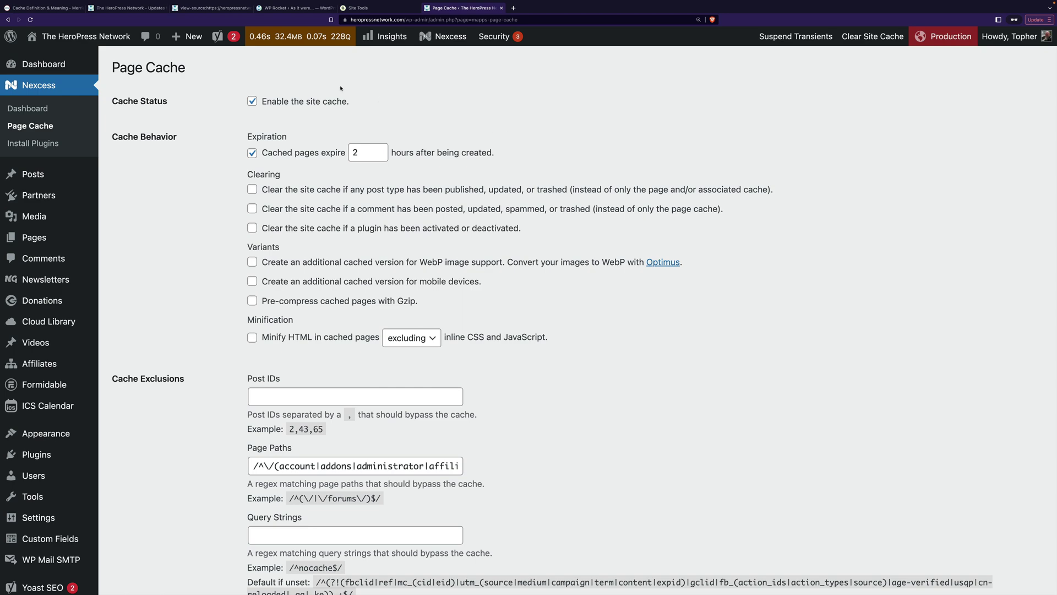
click(130, 9)
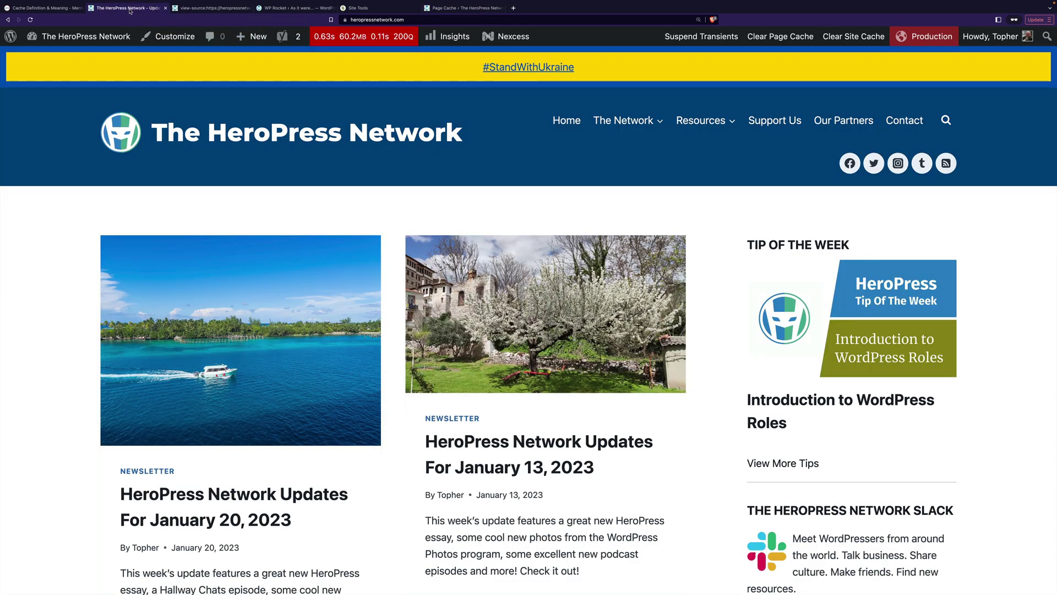